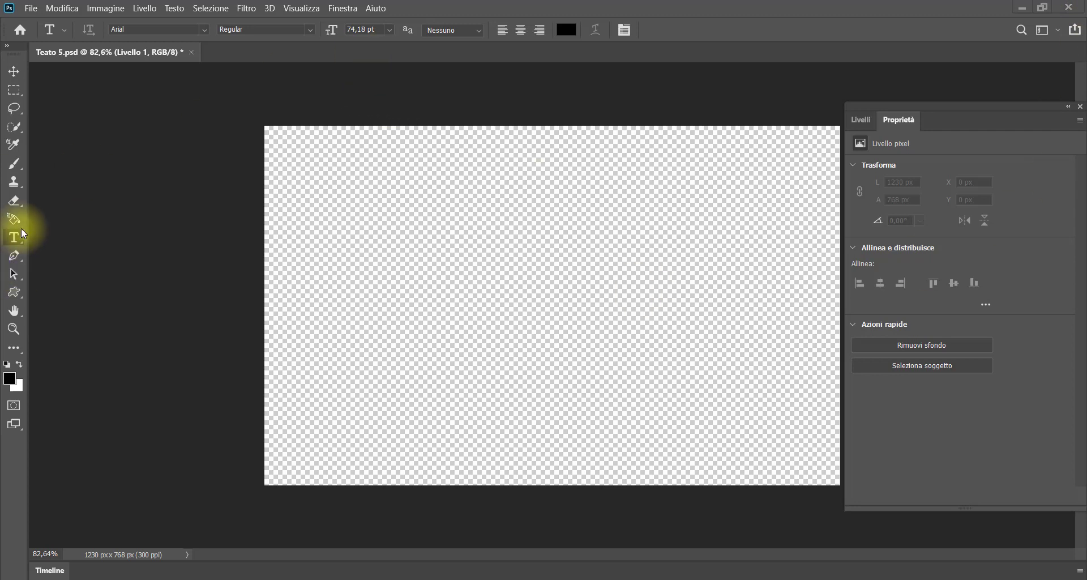
# Set the font to Acumin Variable Concept and type 'Testo' on the canvas
pyautogui.click(205, 32)
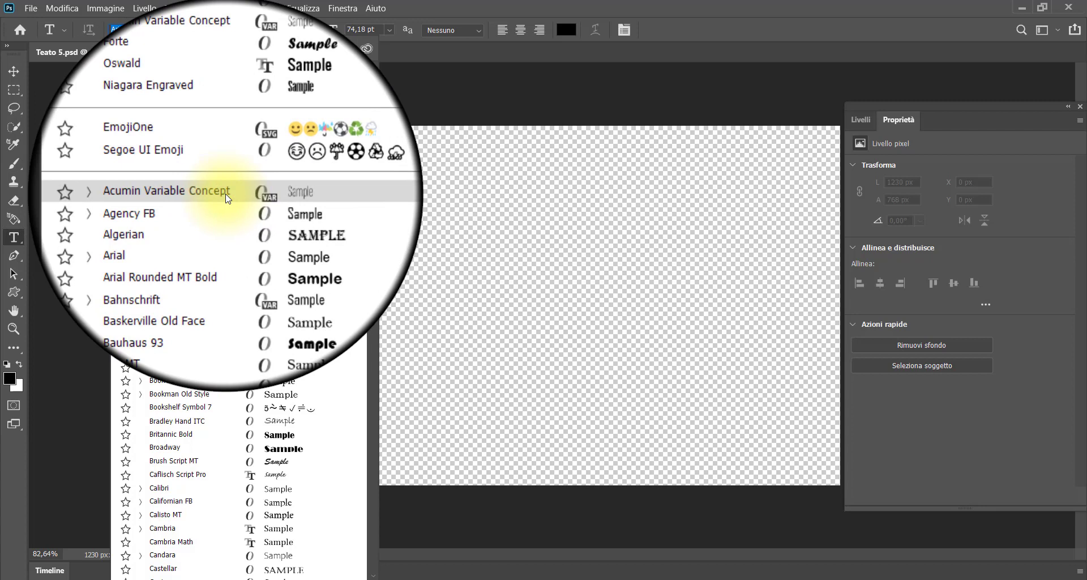
pyautogui.click(225, 194)
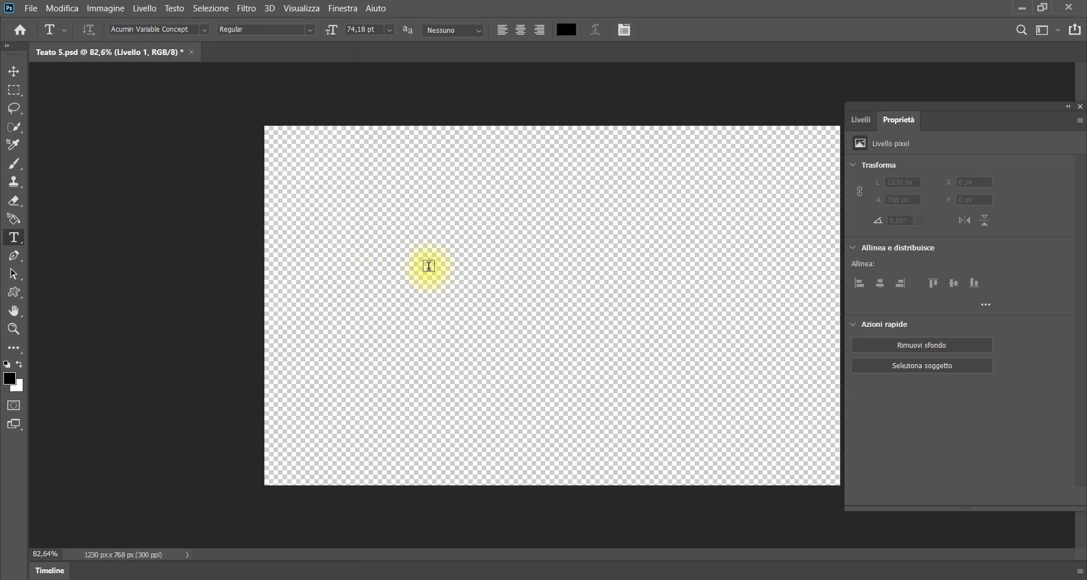
pyautogui.click(394, 292)
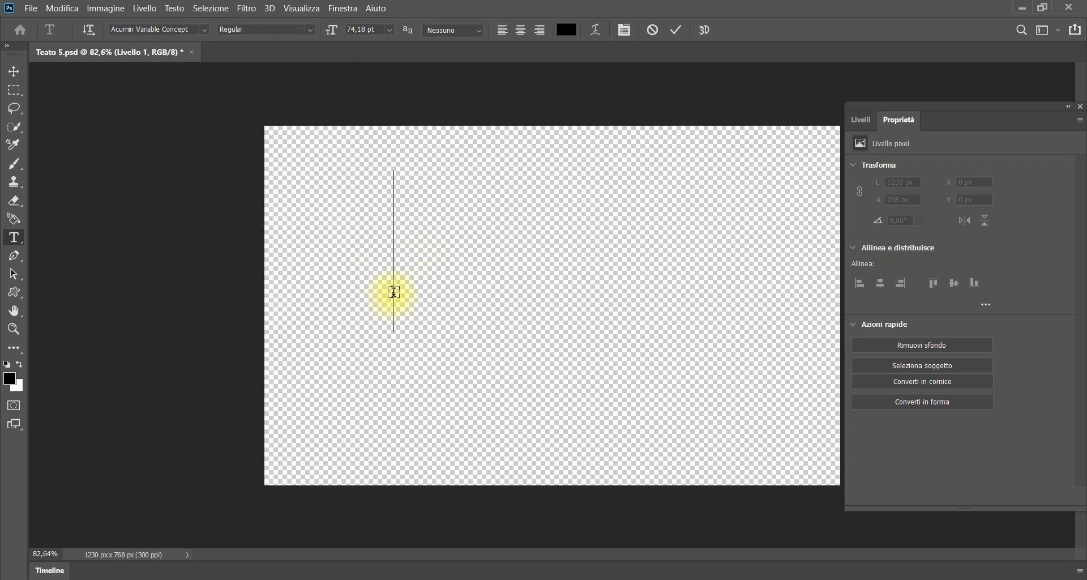
pyautogui.write('T')
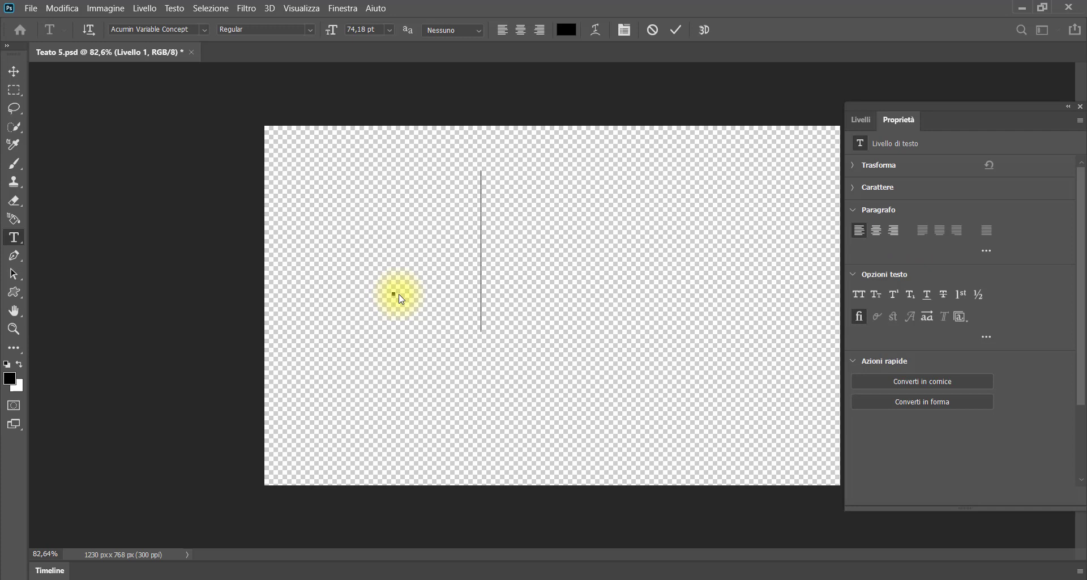
pyautogui.write('est')
pyautogui.write('o')
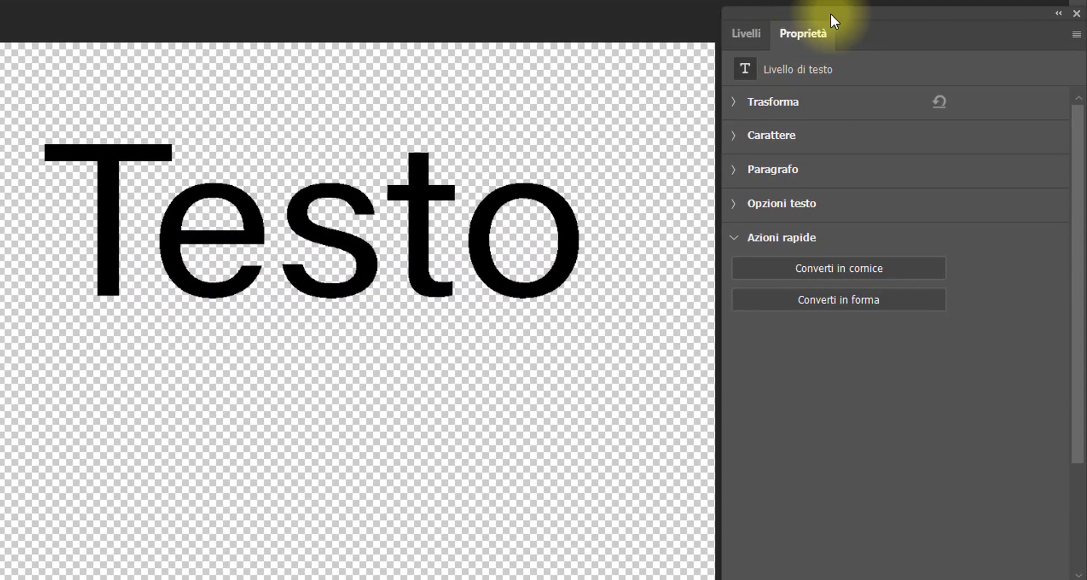
# Show Testo's transform values with linked proportions, then flip it both ways and revert
pyautogui.moveTo(840, 11); pyautogui.dragTo(723, 14)
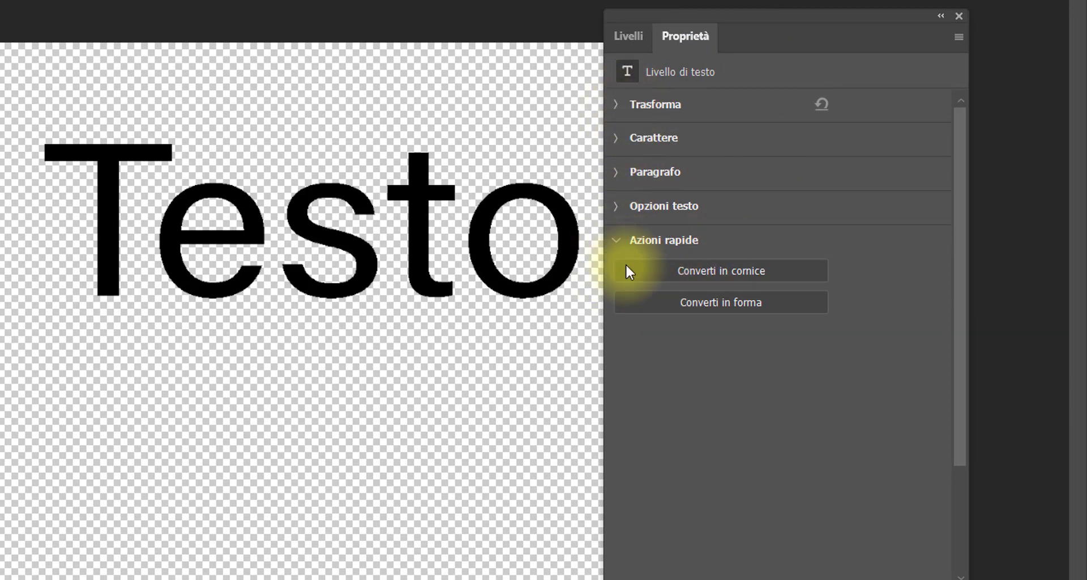
pyautogui.click(615, 110)
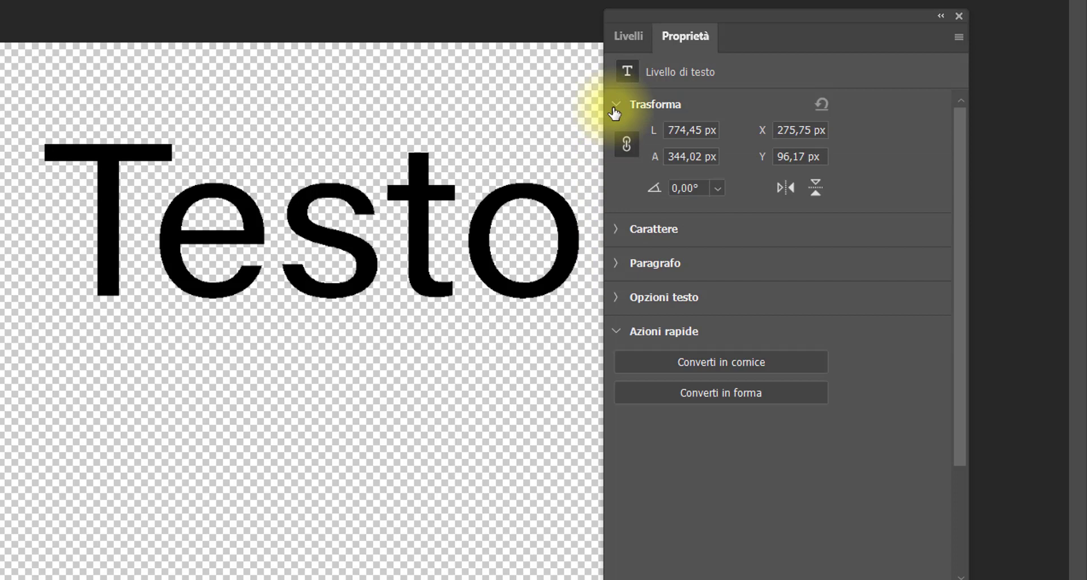
pyautogui.click(627, 148)
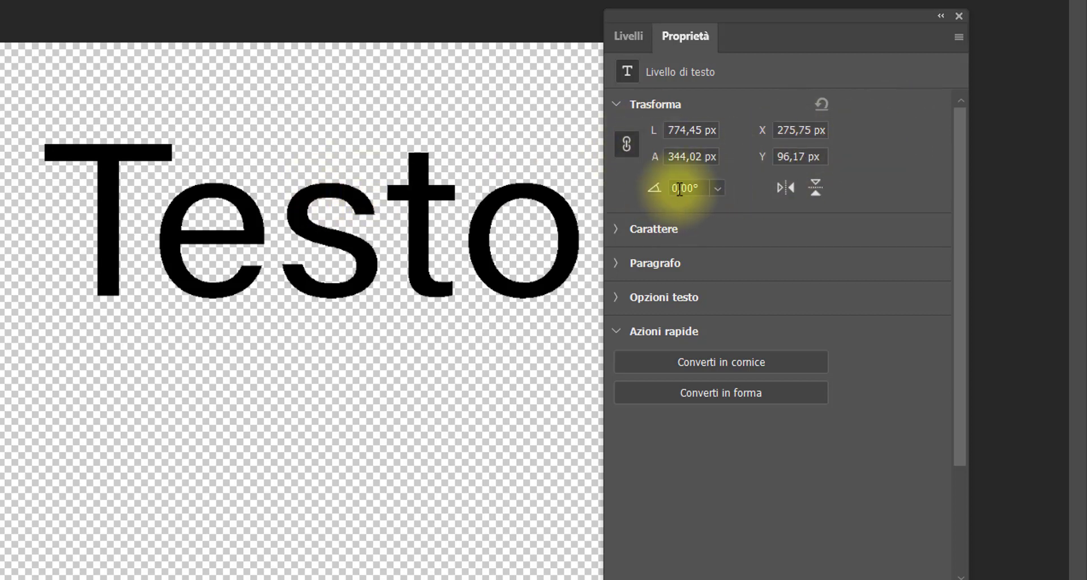
pyautogui.click(790, 189)
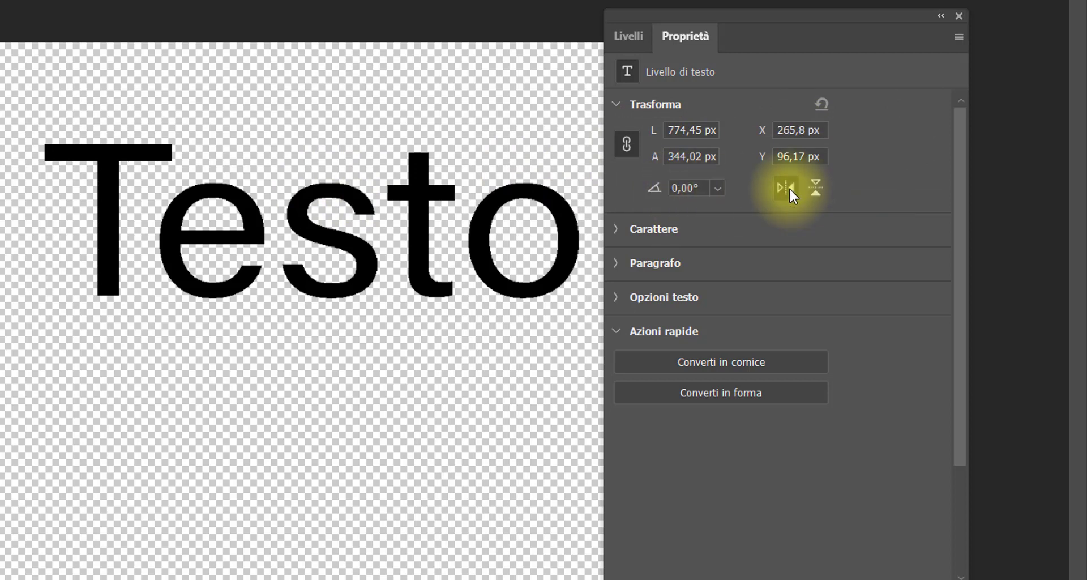
pyautogui.click(816, 186)
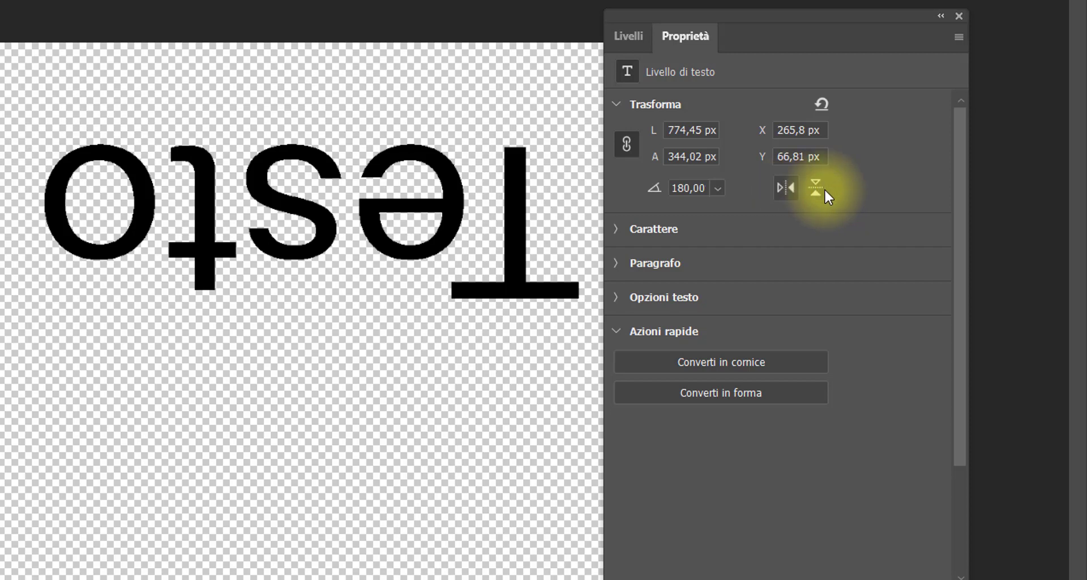
pyautogui.click(820, 188)
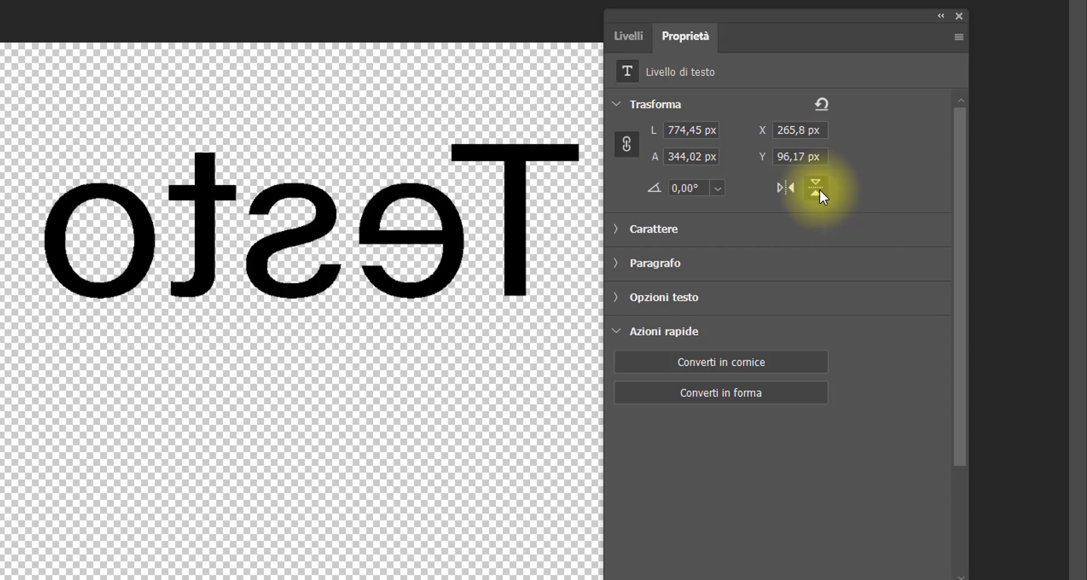
pyautogui.click(787, 188)
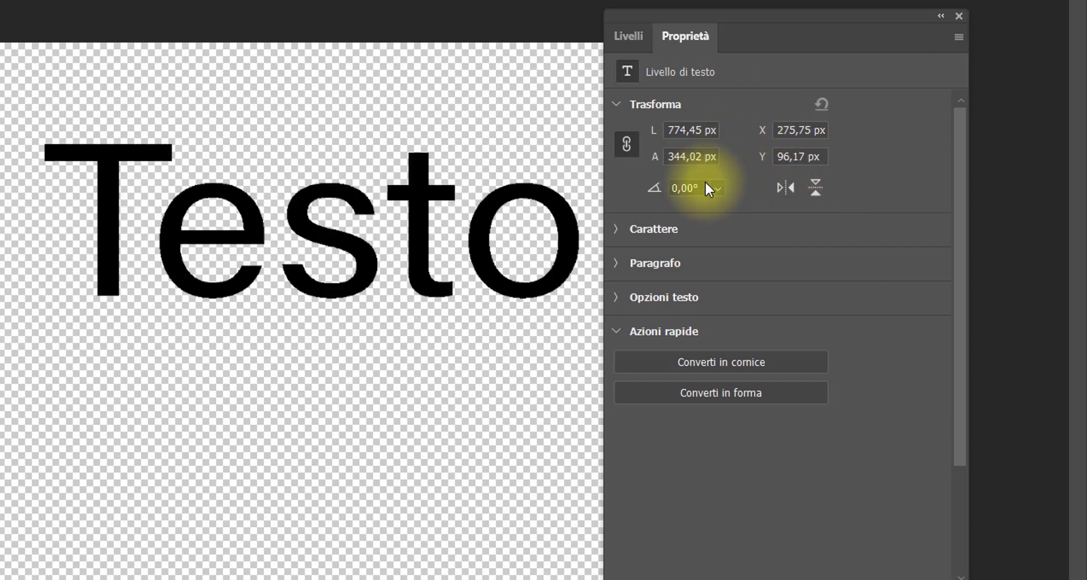
# Expand Carattere and its extra options to show Testo's 74,18 pt Regular character settings
pyautogui.click(618, 229)
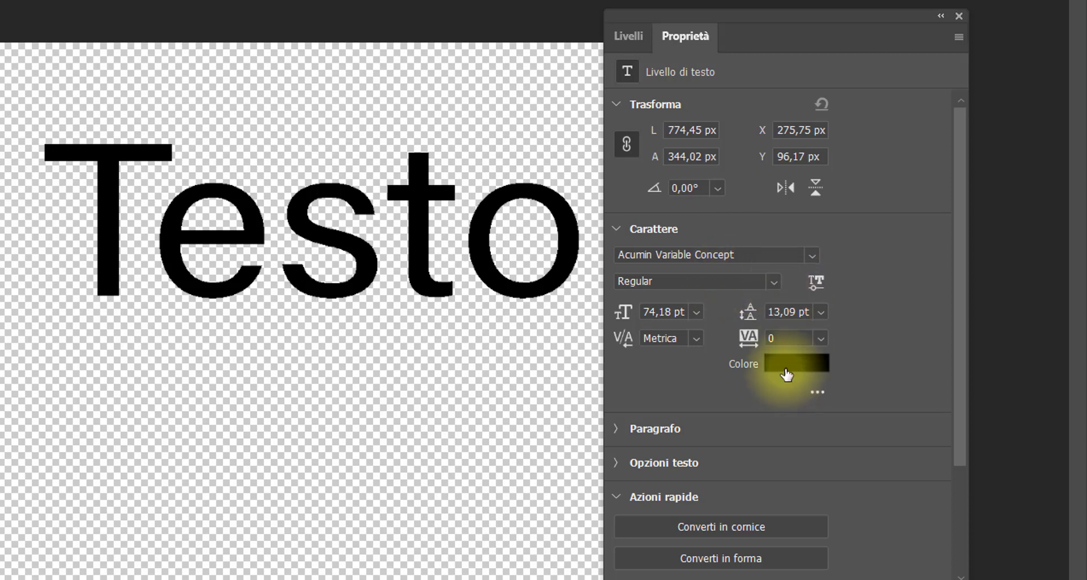
pyautogui.click(815, 393)
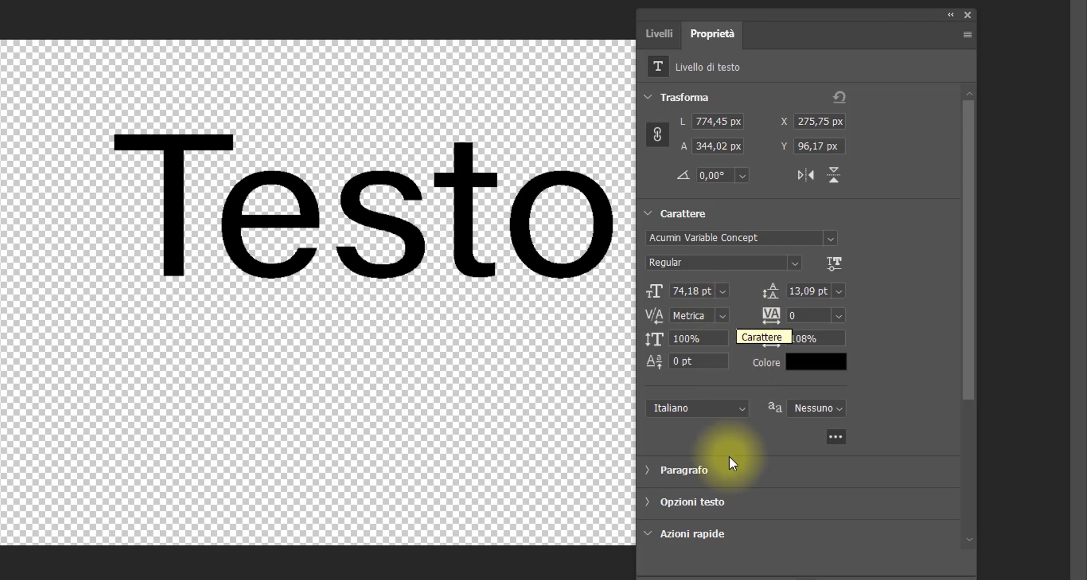
# Collapse Carattere and Trasforma, inspect Paragrafo and Opzioni testo, then reopen Carattere
pyautogui.click(649, 214)
pyautogui.click(650, 99)
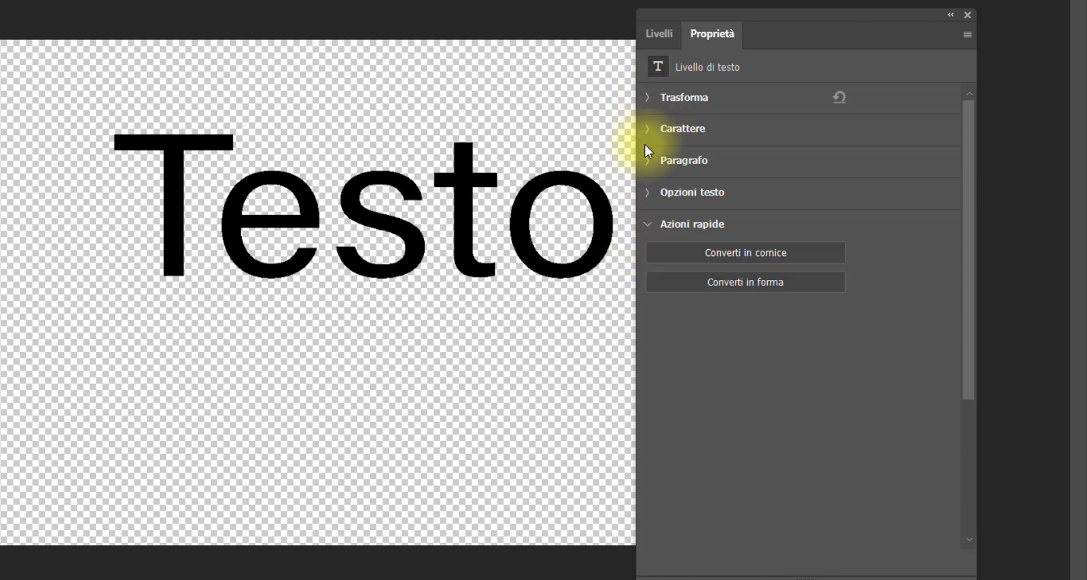
pyautogui.click(649, 162)
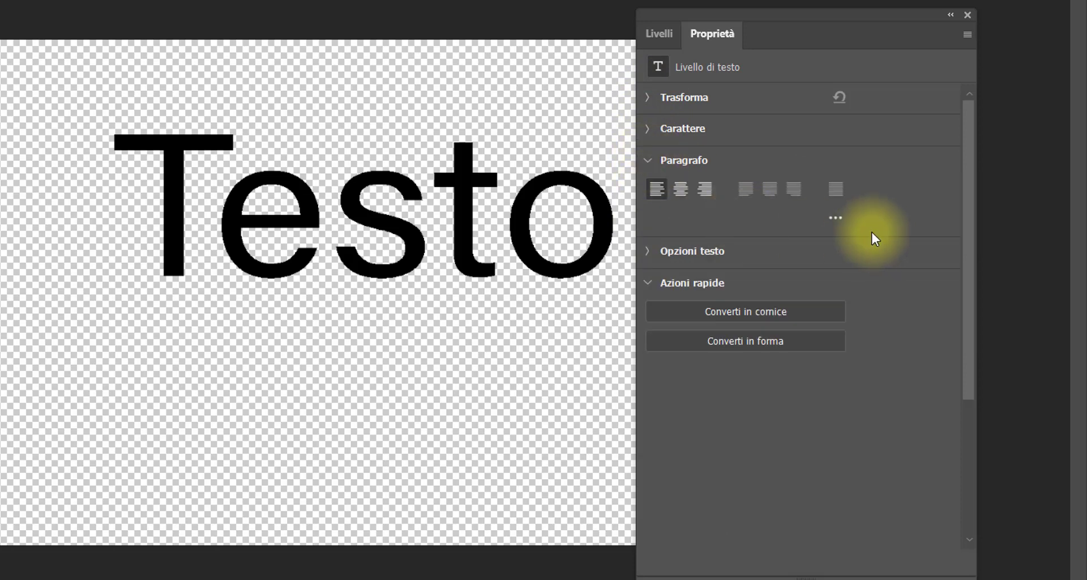
pyautogui.click(836, 218)
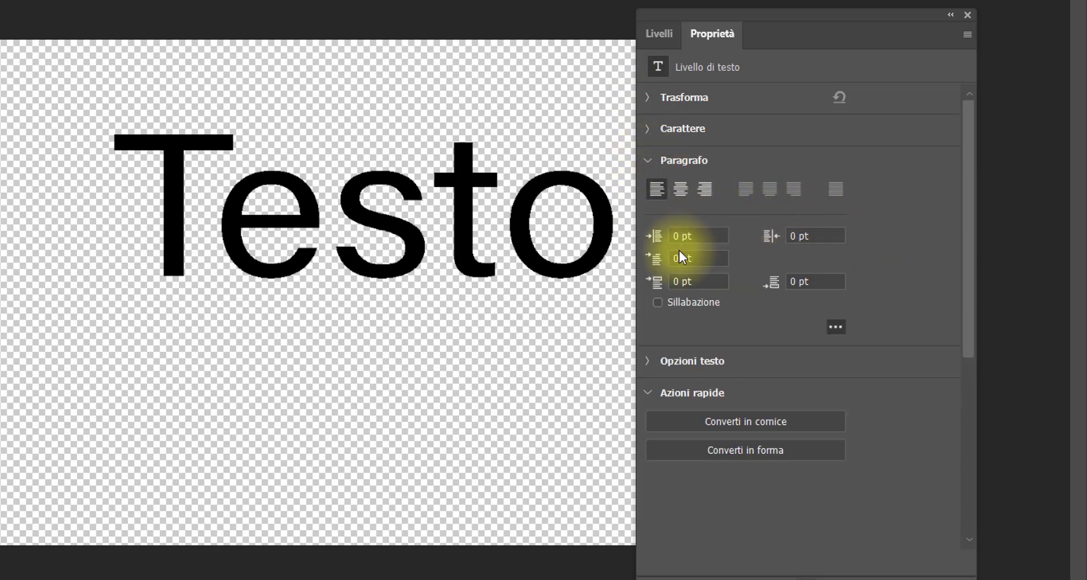
pyautogui.click(835, 327)
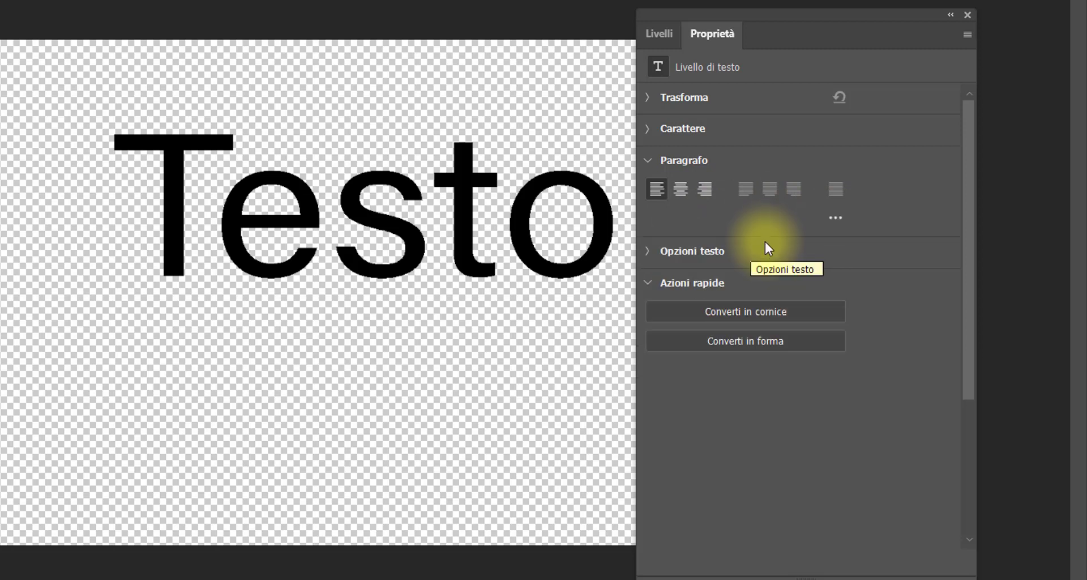
pyautogui.click(649, 255)
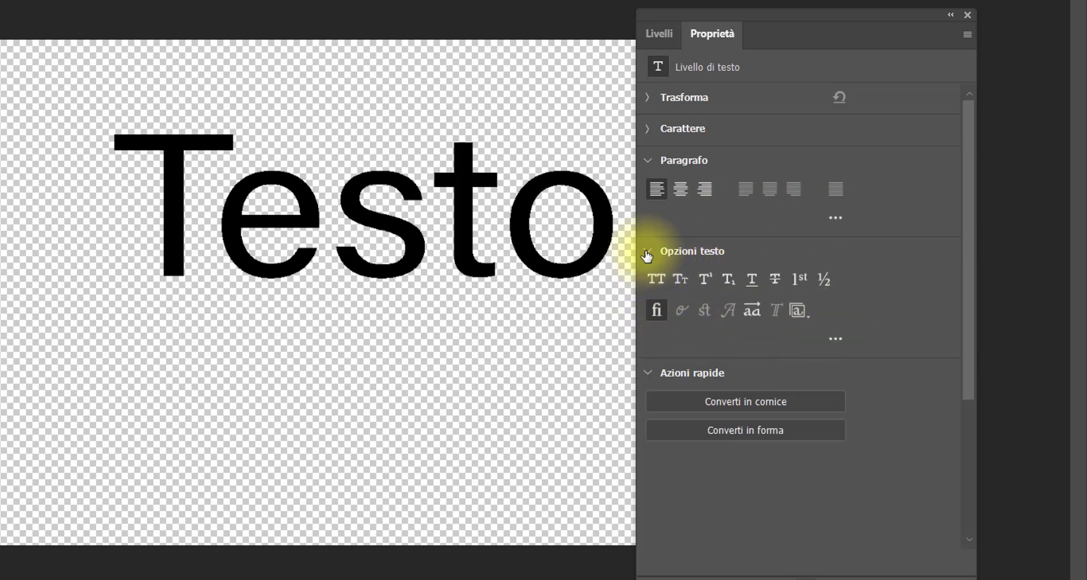
pyautogui.click(647, 254)
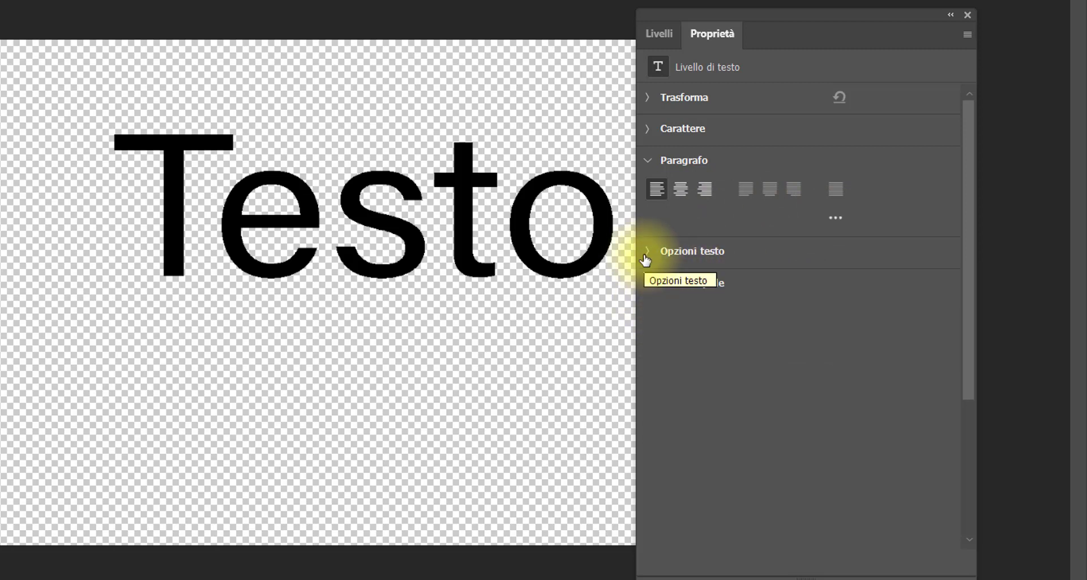
pyautogui.click(646, 130)
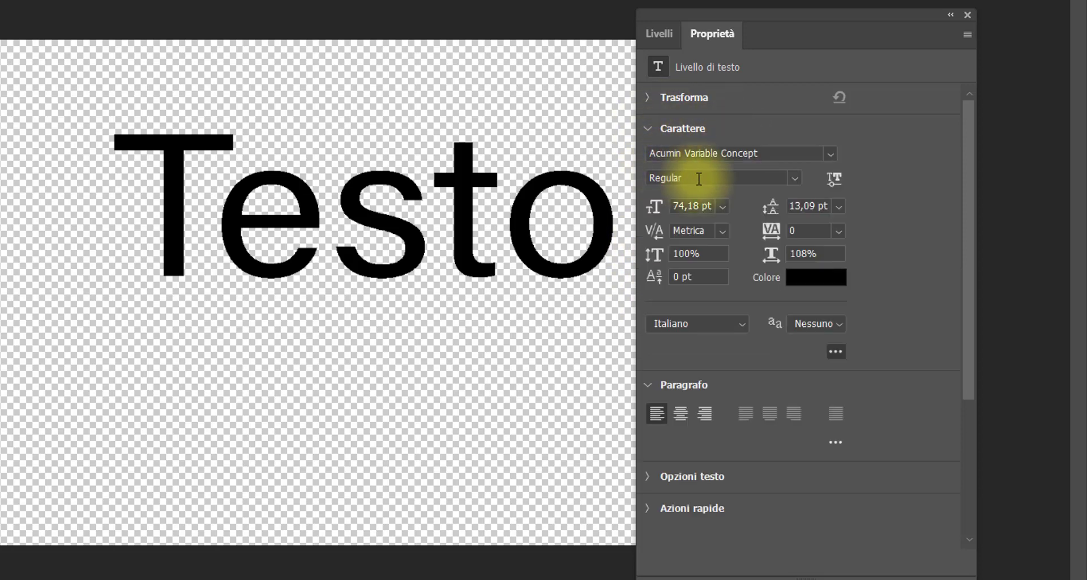
# Adjust Testo's variable font axes, raising weight to +500 and trying slant values
pyautogui.click(793, 177)
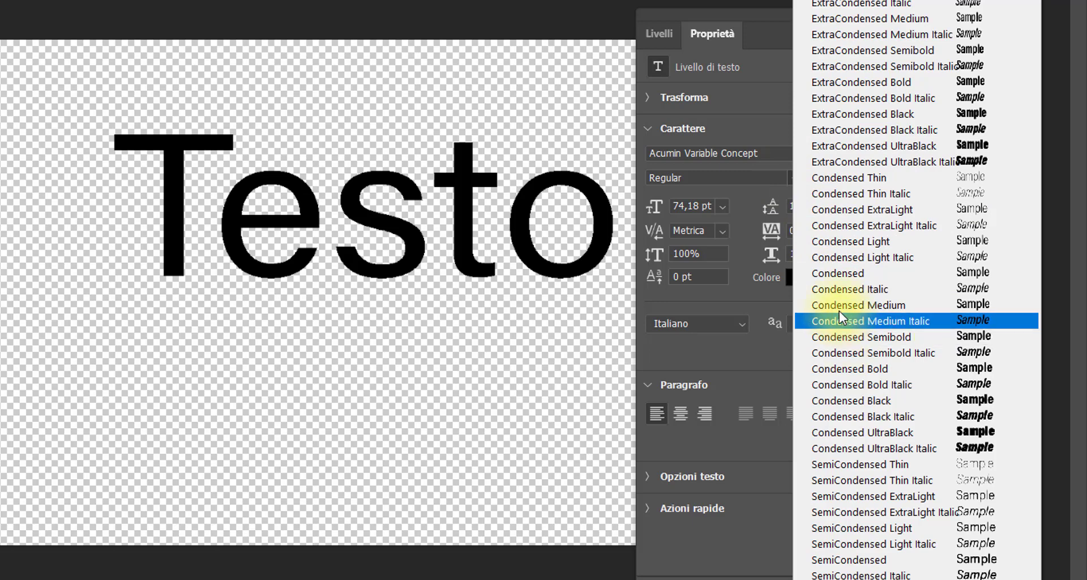
pyautogui.click(753, 177)
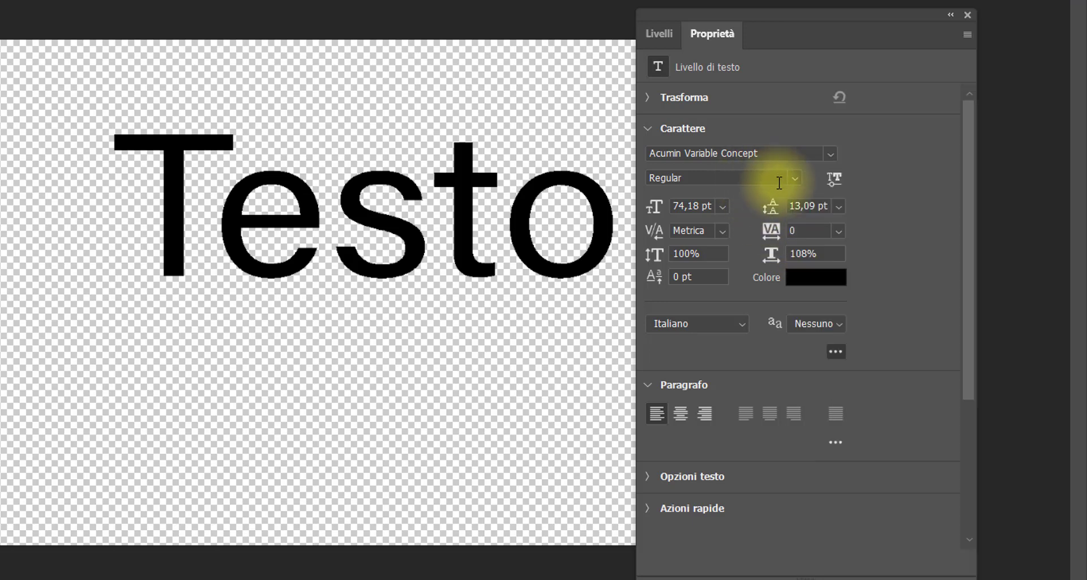
pyautogui.click(835, 179)
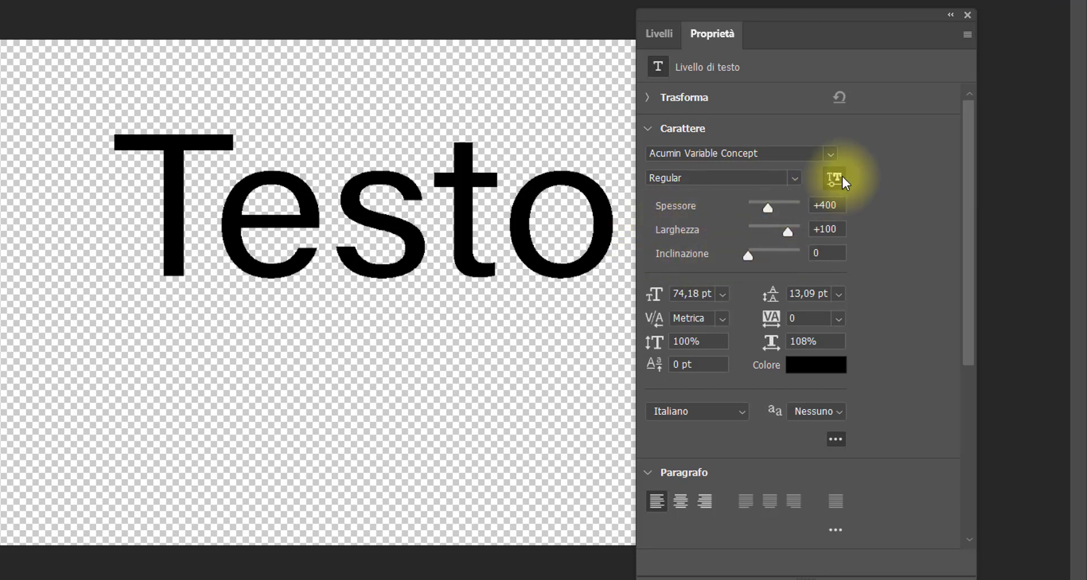
pyautogui.moveTo(767, 207); pyautogui.dragTo(763, 259)
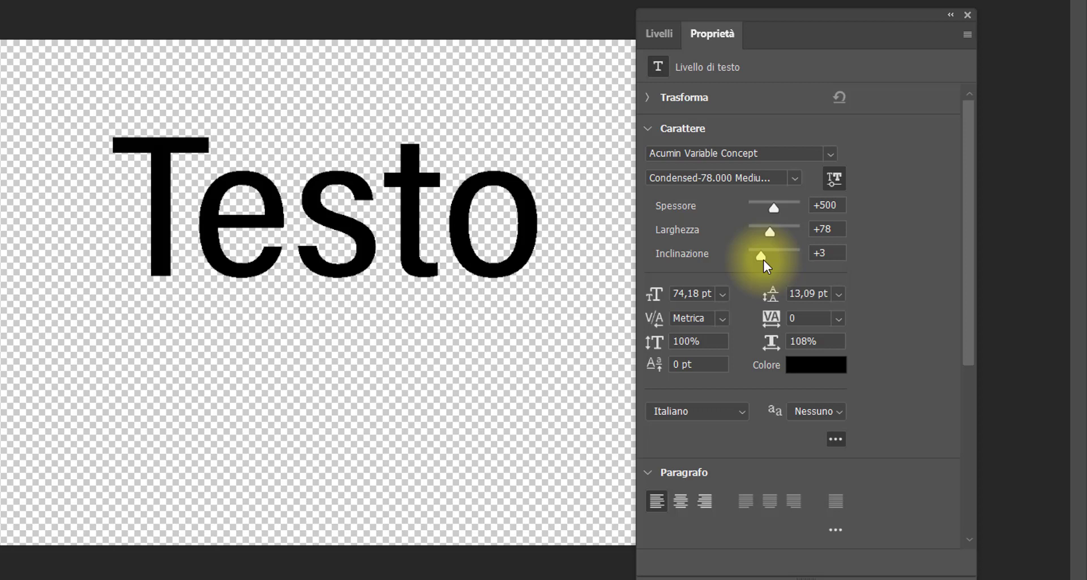
pyautogui.moveTo(759, 258); pyautogui.dragTo(787, 261)
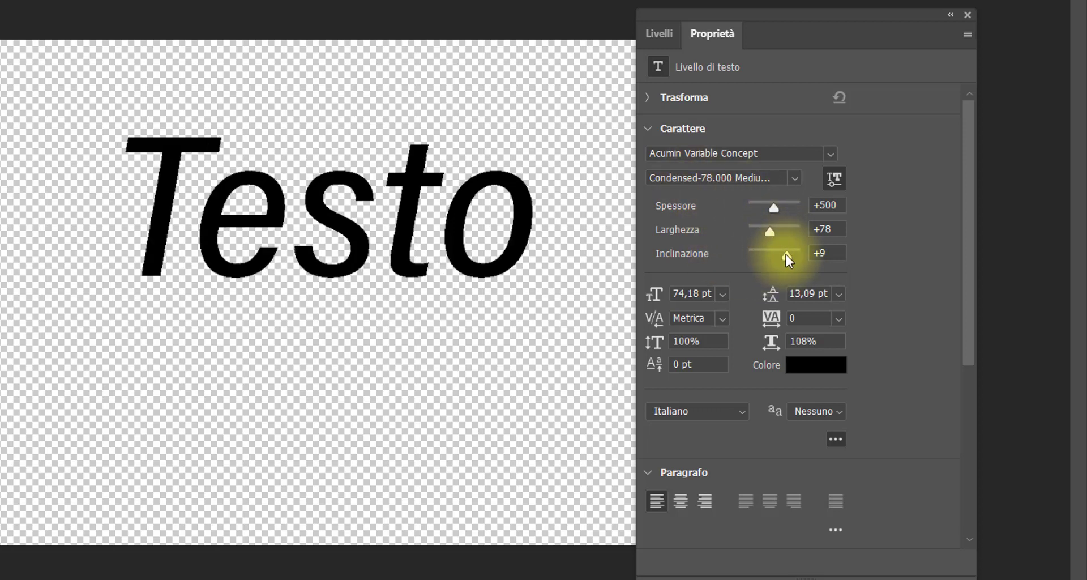
pyautogui.moveTo(786, 254)
pyautogui.mouseDown()
pyautogui.moveTo(774, 255)
pyautogui.moveTo(771, 208)
pyautogui.mouseUp()
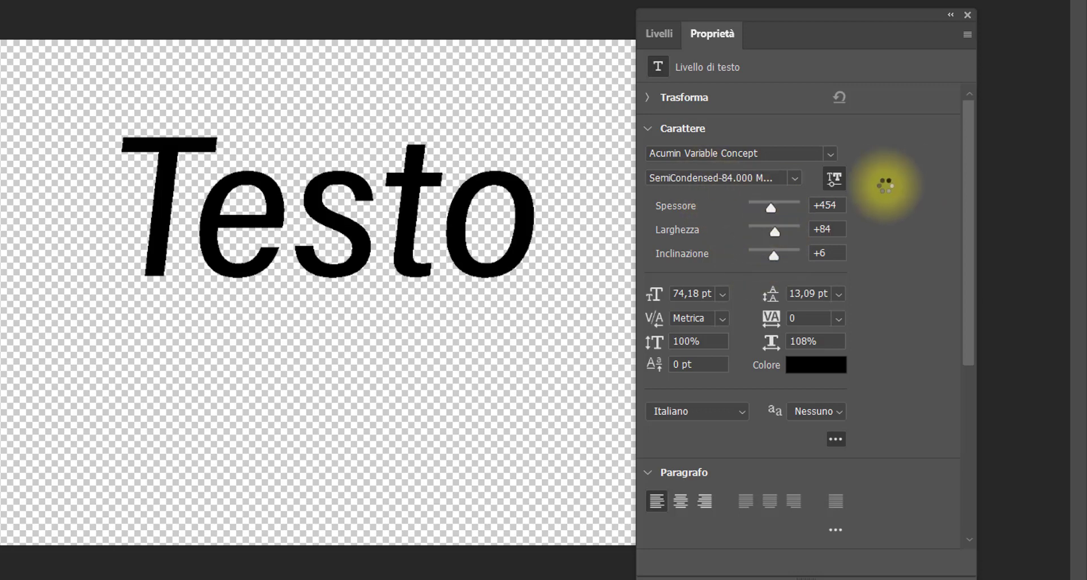
# Set Testo's style to Condensed UltraBlack Italic, then ExtraCondensed Medium Italic
pyautogui.click(797, 178)
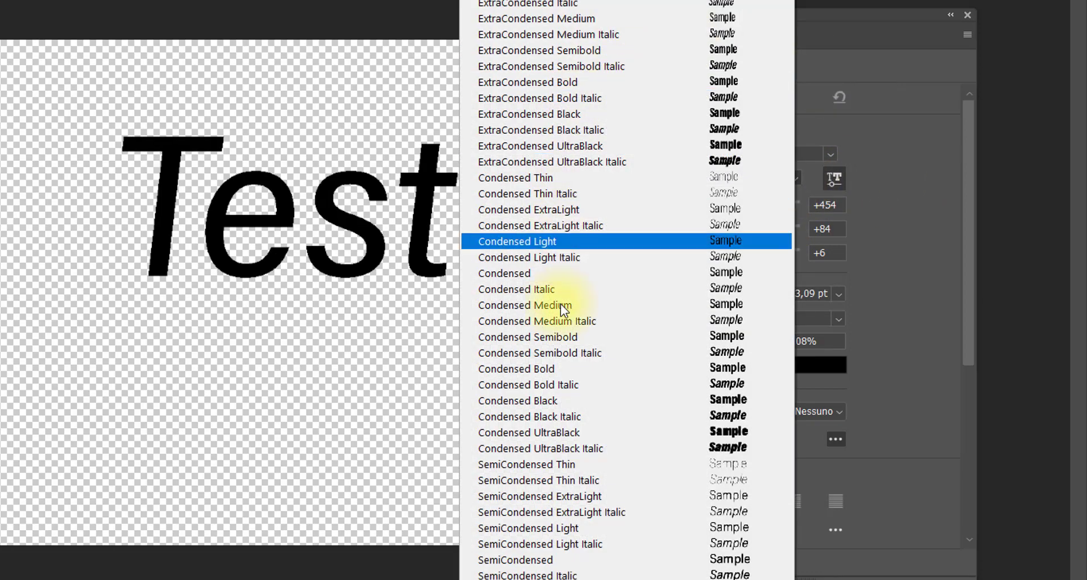
pyautogui.click(519, 448)
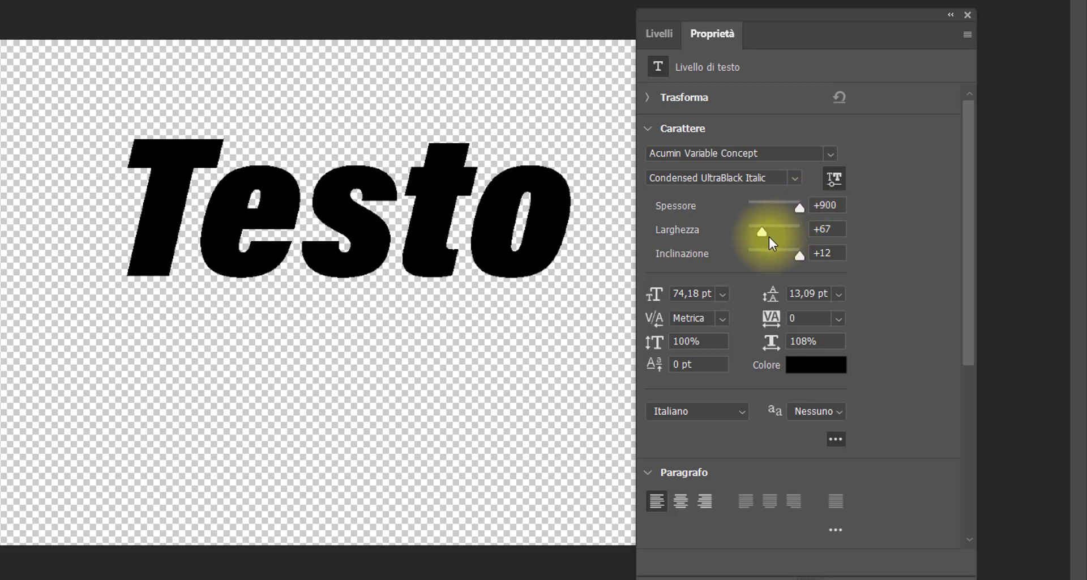
pyautogui.click(794, 179)
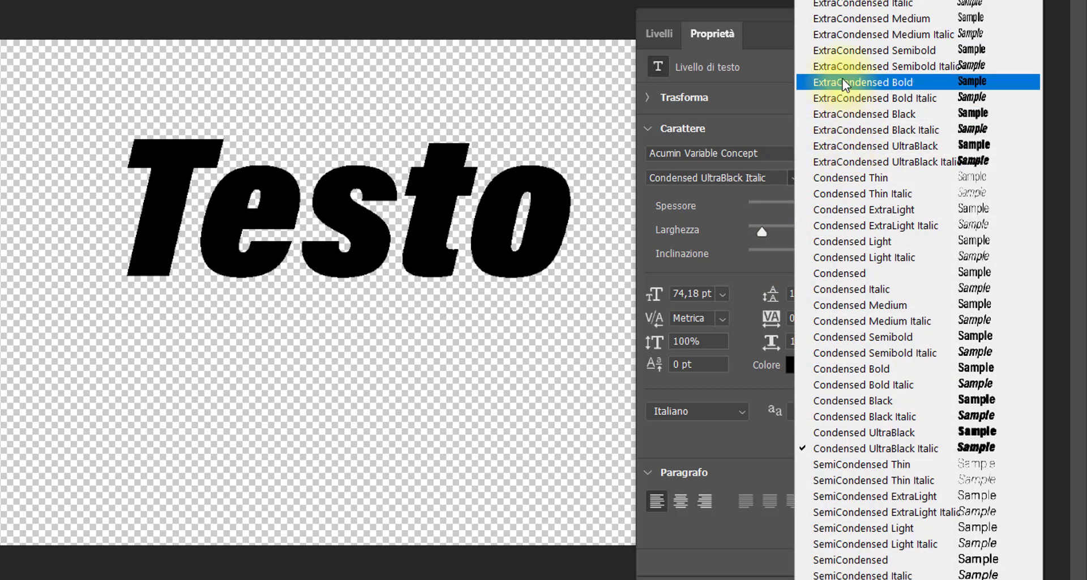
pyautogui.click(845, 35)
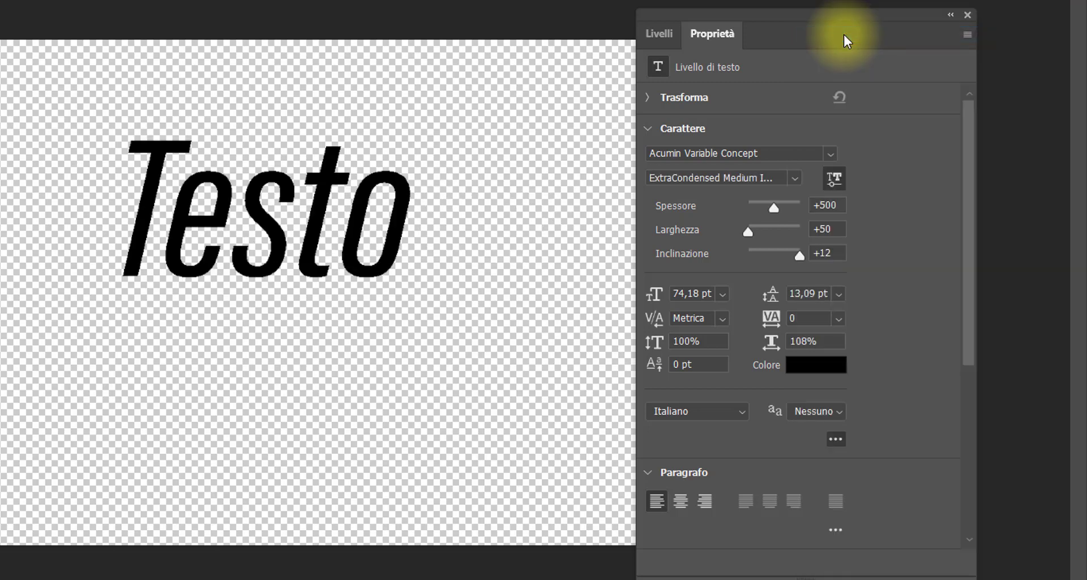
# Widen Testo to width +70 and convert it to a shape via Azioni rapide
pyautogui.moveTo(749, 236); pyautogui.dragTo(764, 243)
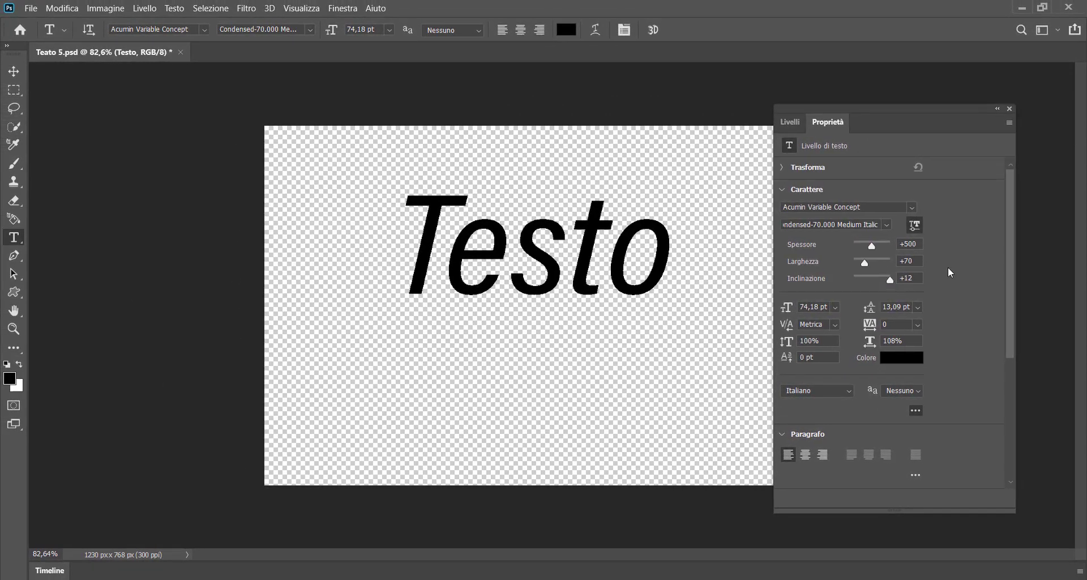
pyautogui.moveTo(1011, 305); pyautogui.dragTo(1015, 439)
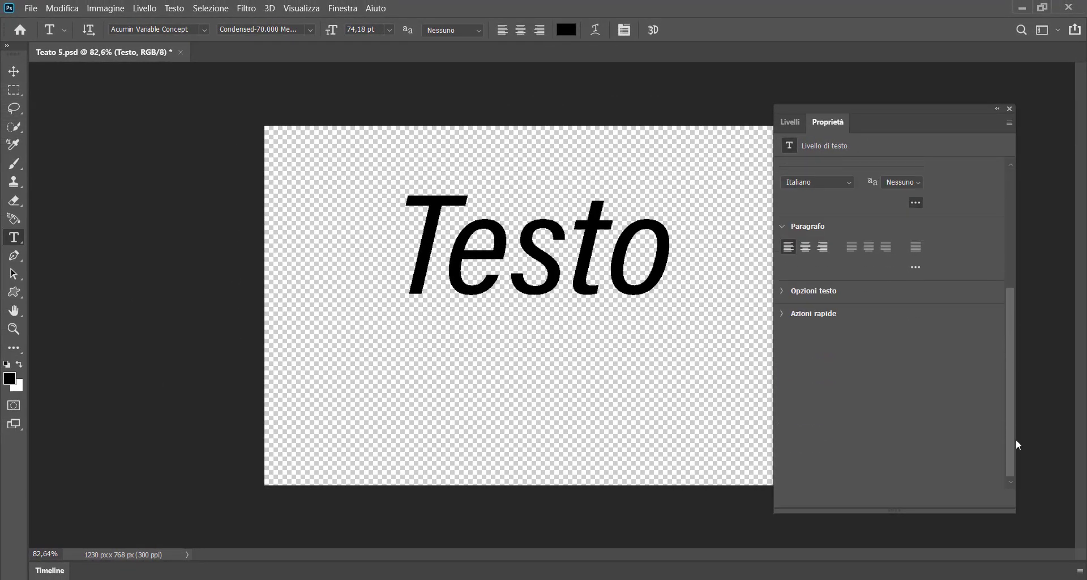
pyautogui.click(784, 321)
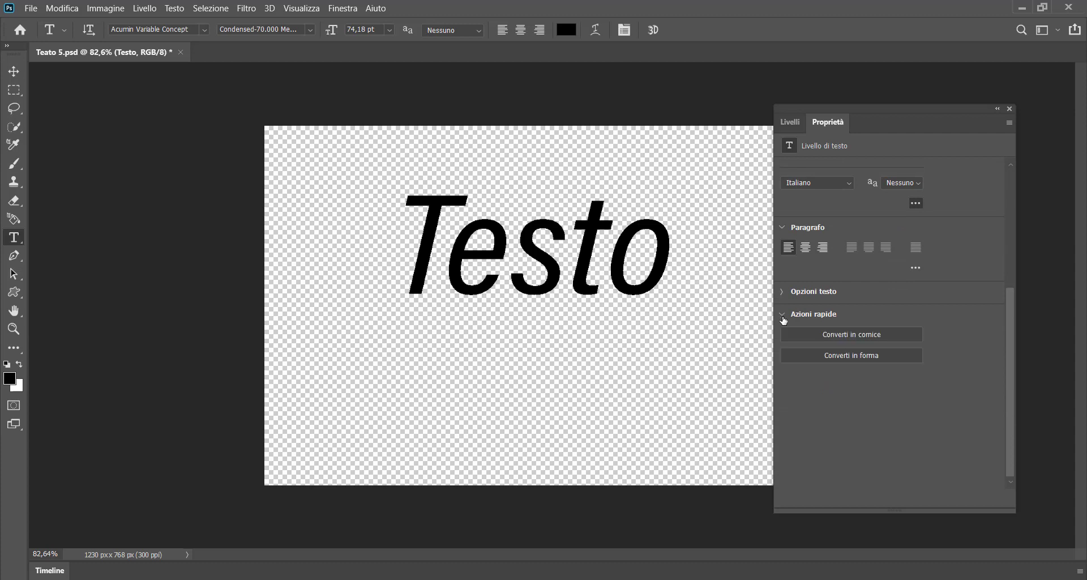
pyautogui.click(847, 357)
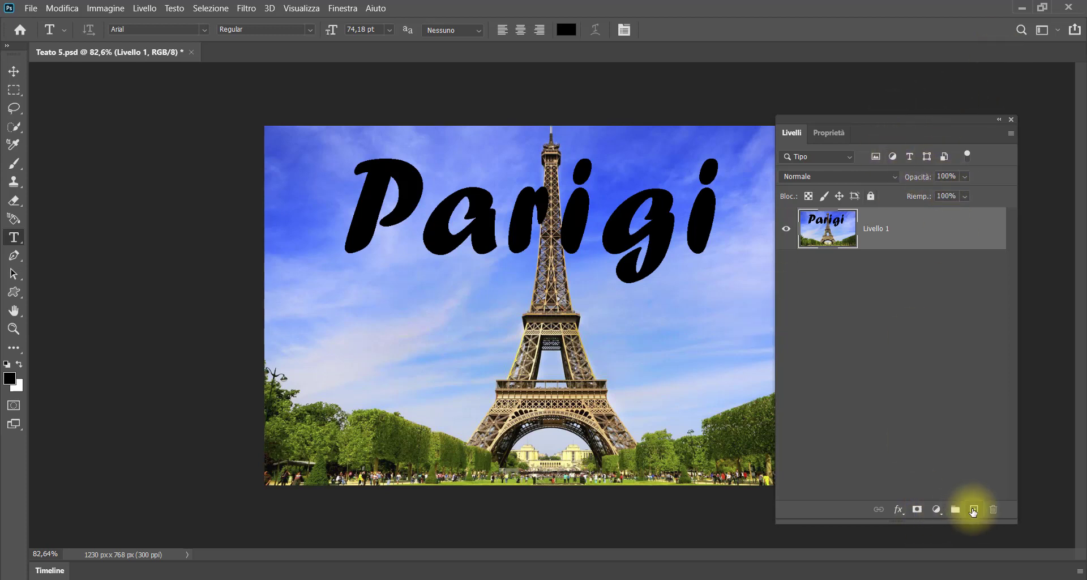
# Add a new layer and a plain Arial 'Parigi' text line beneath the stylised title
pyautogui.click(974, 509)
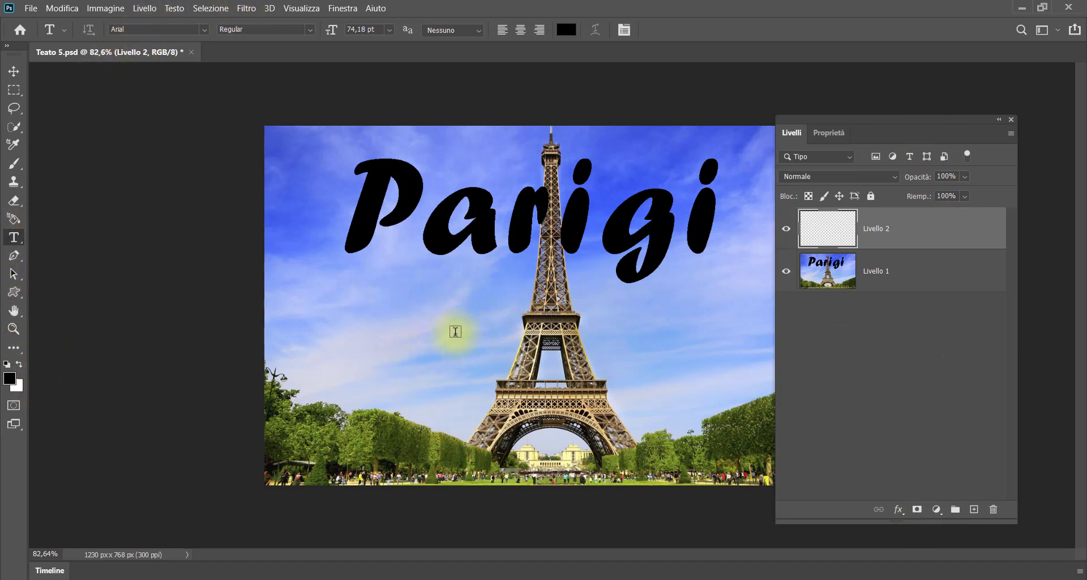
pyautogui.click(413, 327)
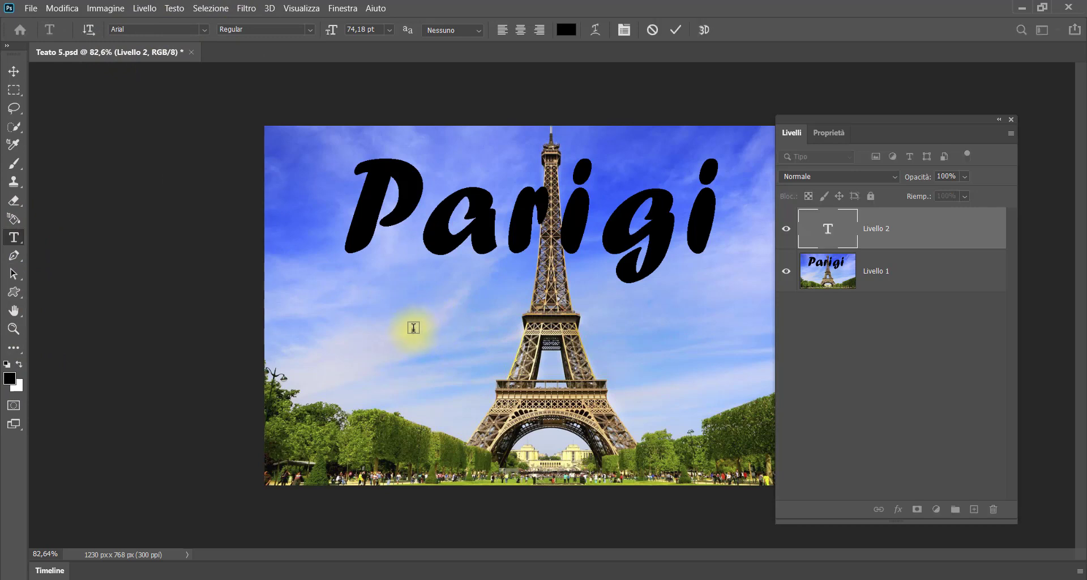
pyautogui.write('Par')
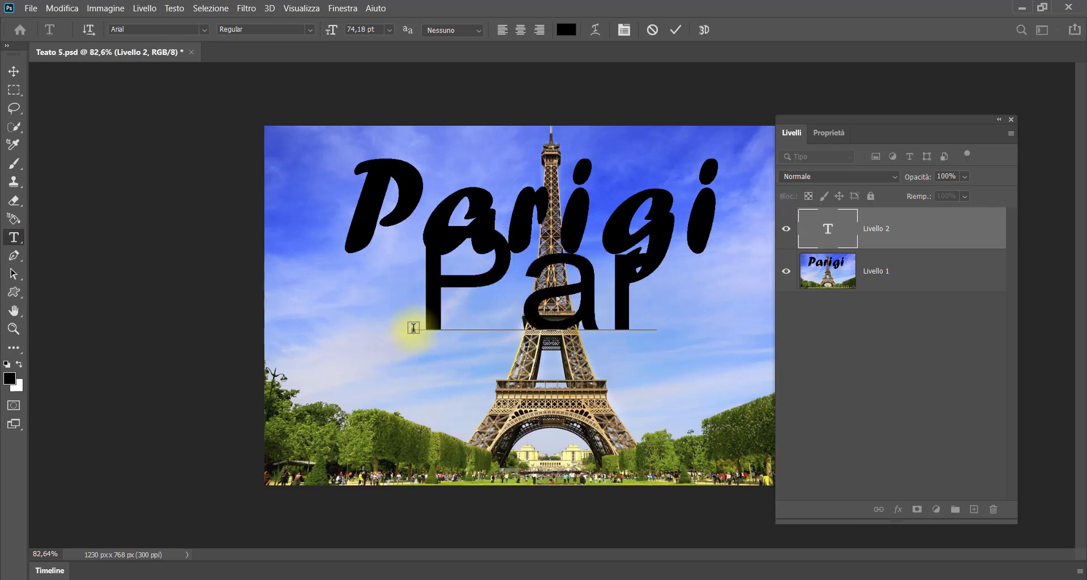
pyautogui.write('ig')
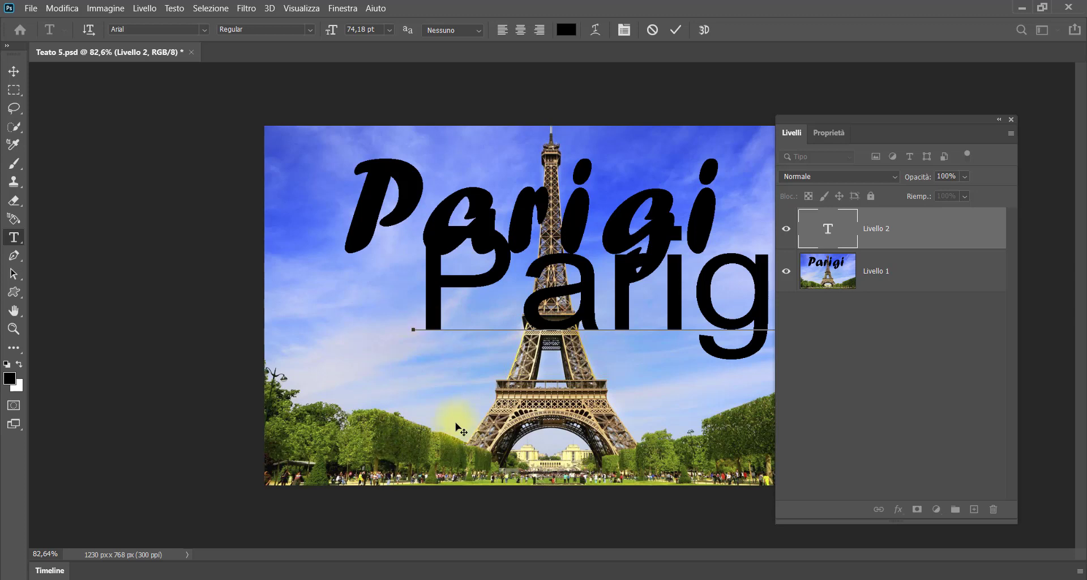
pyautogui.write('i')
pyautogui.moveTo(473, 424); pyautogui.dragTo(385, 464)
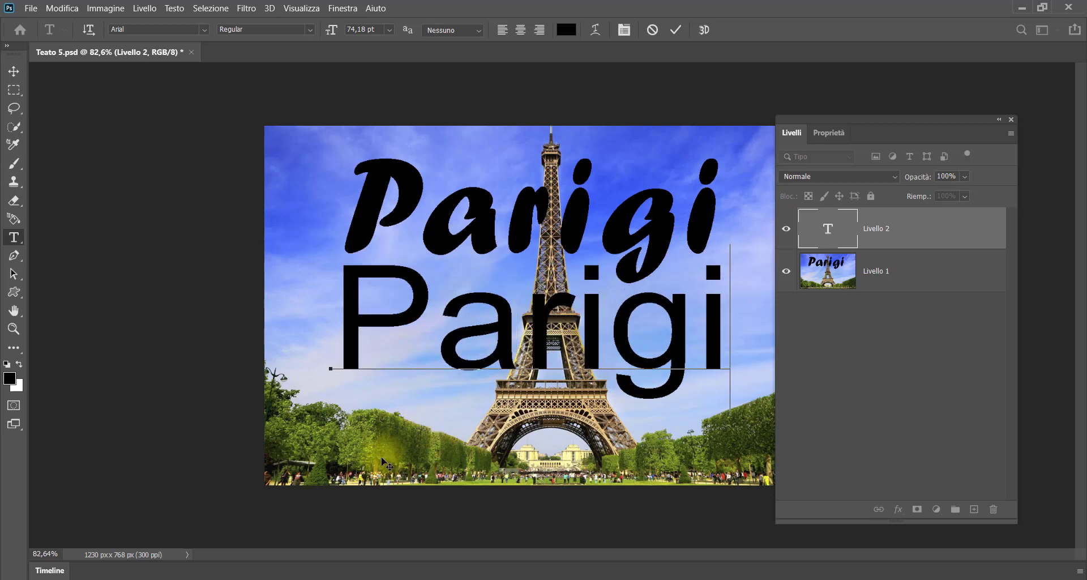
pyautogui.click(910, 234)
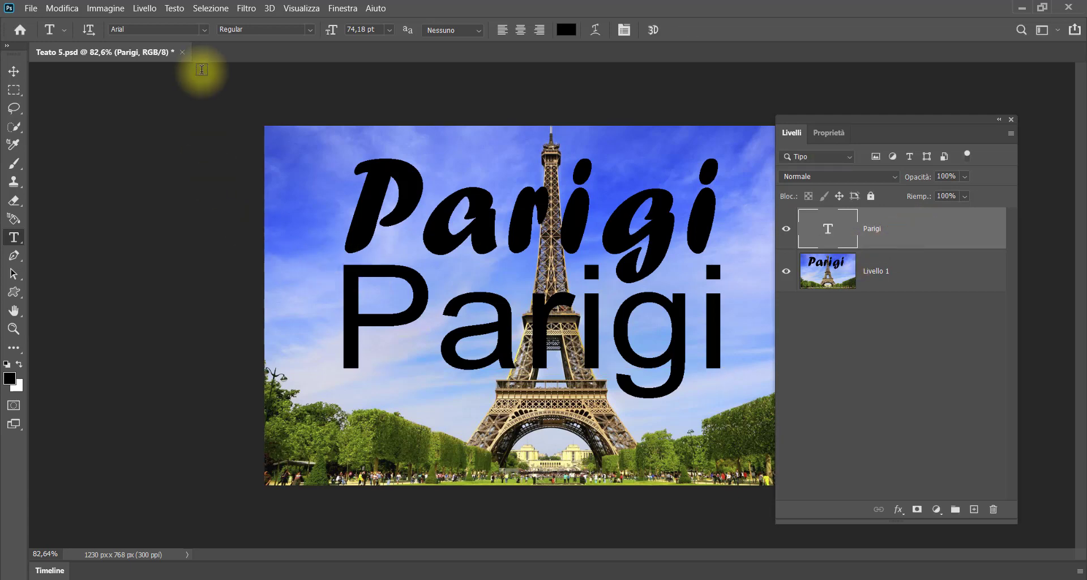
pyautogui.click(176, 8)
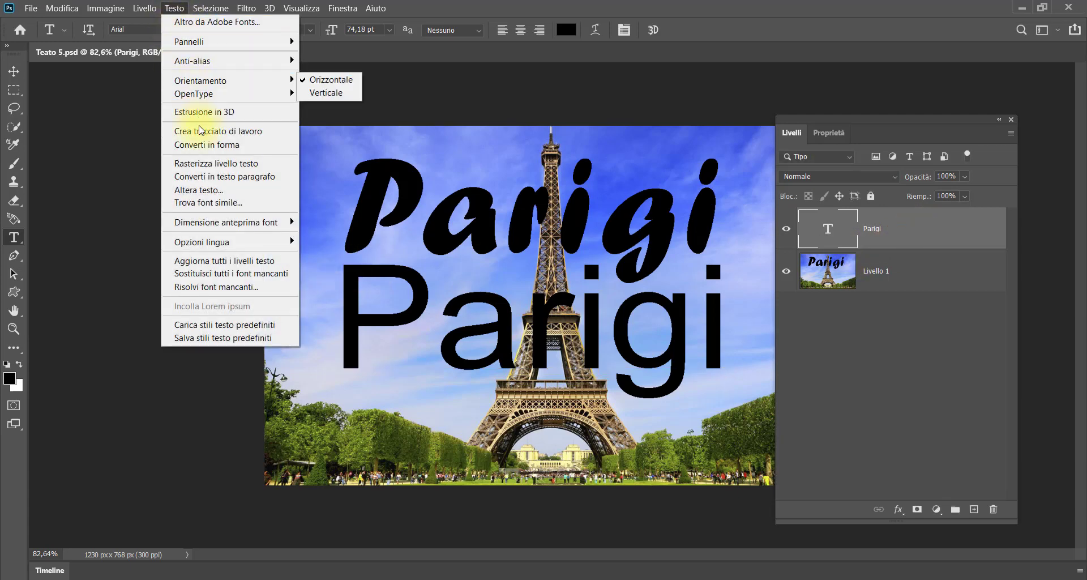
# Run Trova font simile with the sampling box fitted around the stylised 'Parigi'
pyautogui.click(206, 205)
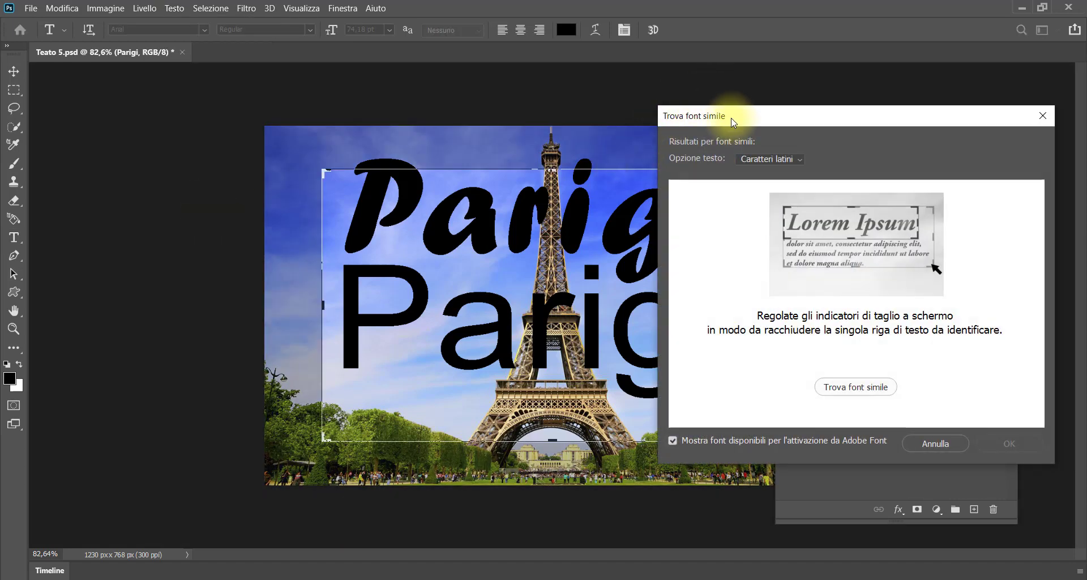
pyautogui.moveTo(739, 113); pyautogui.dragTo(832, 118)
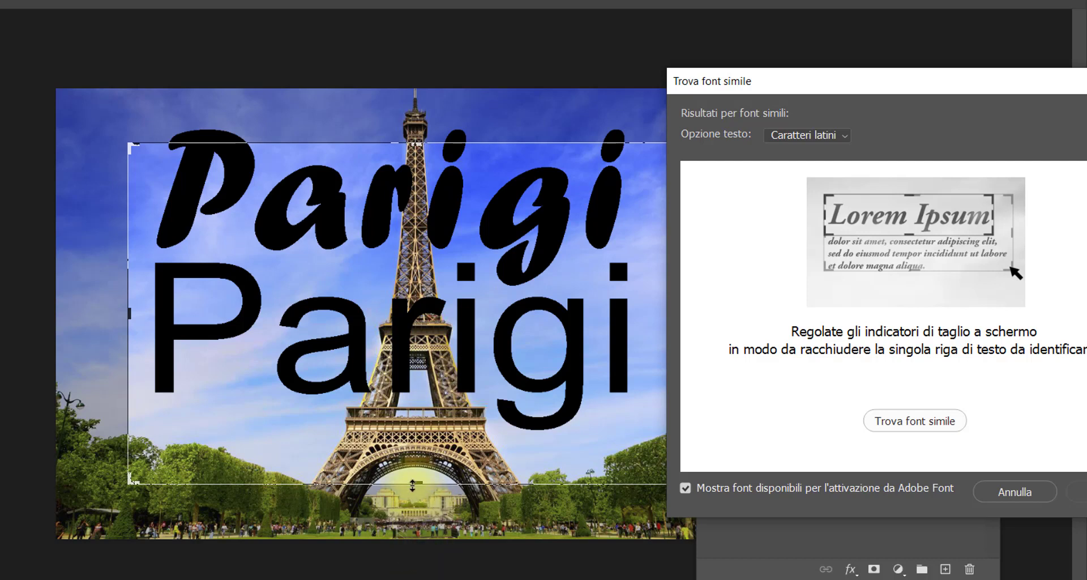
pyautogui.moveTo(412, 485); pyautogui.dragTo(413, 263)
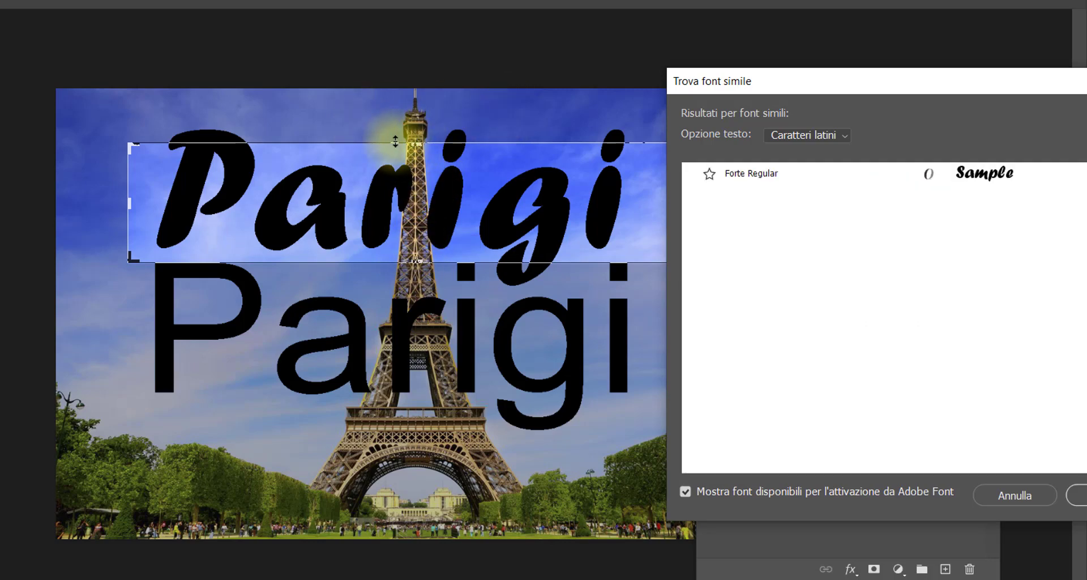
pyautogui.moveTo(395, 142); pyautogui.dragTo(395, 118)
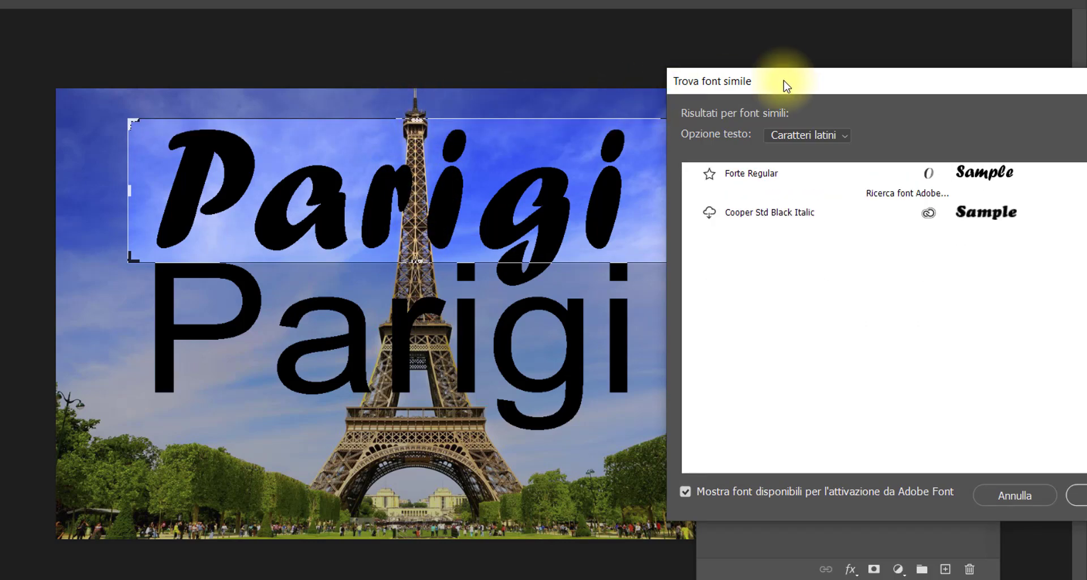
pyautogui.moveTo(786, 87); pyautogui.dragTo(495, 116)
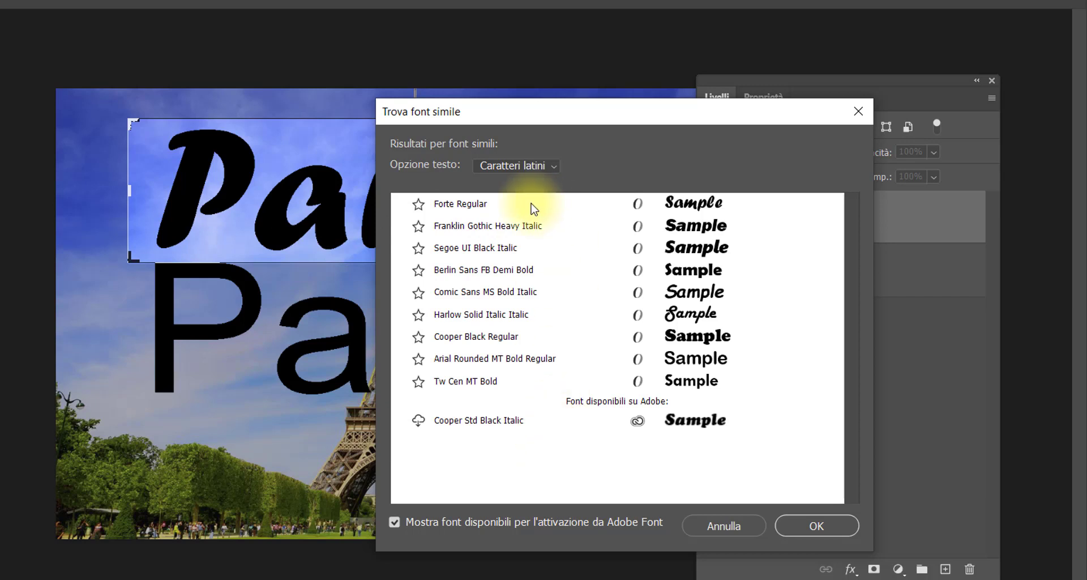
# Preview the lower 'Parigi' in Franklin Gothic, Segoe UI, Berlin Sans, Harlow, Cooper Black, ending on Forte Regular
pyautogui.moveTo(520, 110)
pyautogui.mouseDown()
pyautogui.moveTo(774, 57)
pyautogui.moveTo(714, 56)
pyautogui.mouseUp()
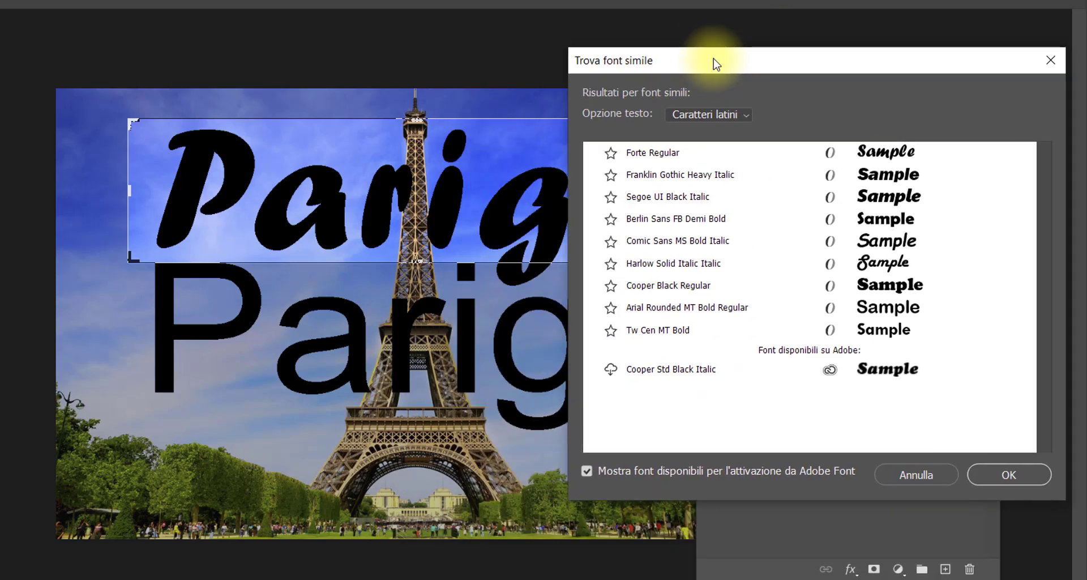
pyautogui.click(870, 152)
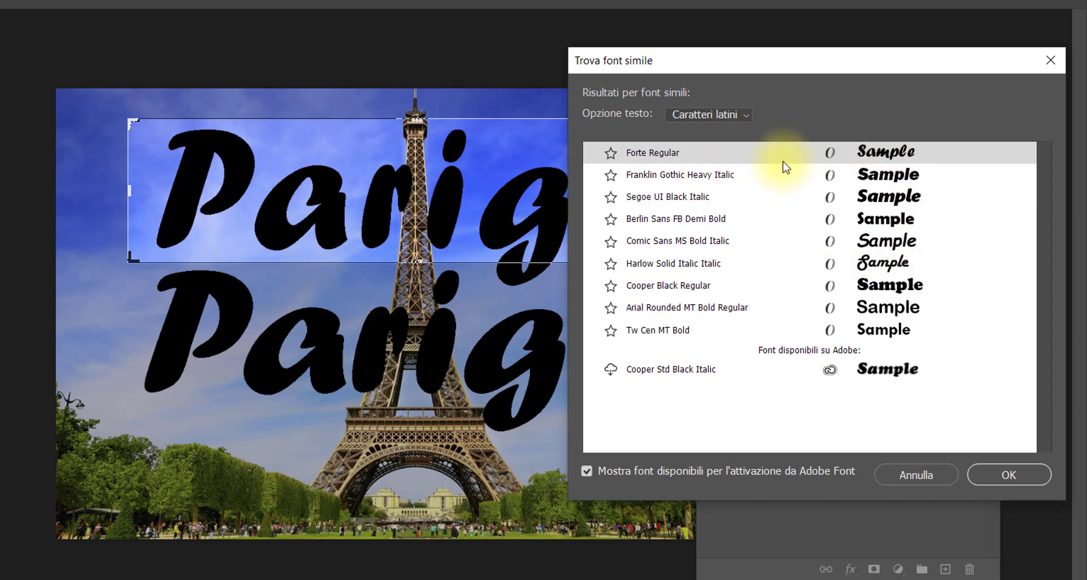
pyautogui.click(866, 180)
pyautogui.click(870, 199)
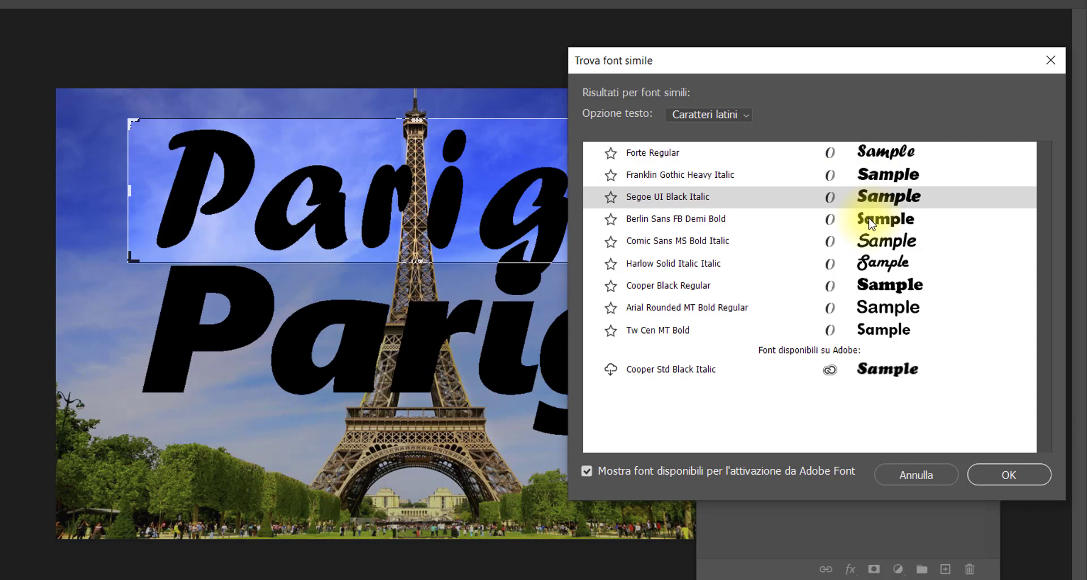
pyautogui.click(871, 221)
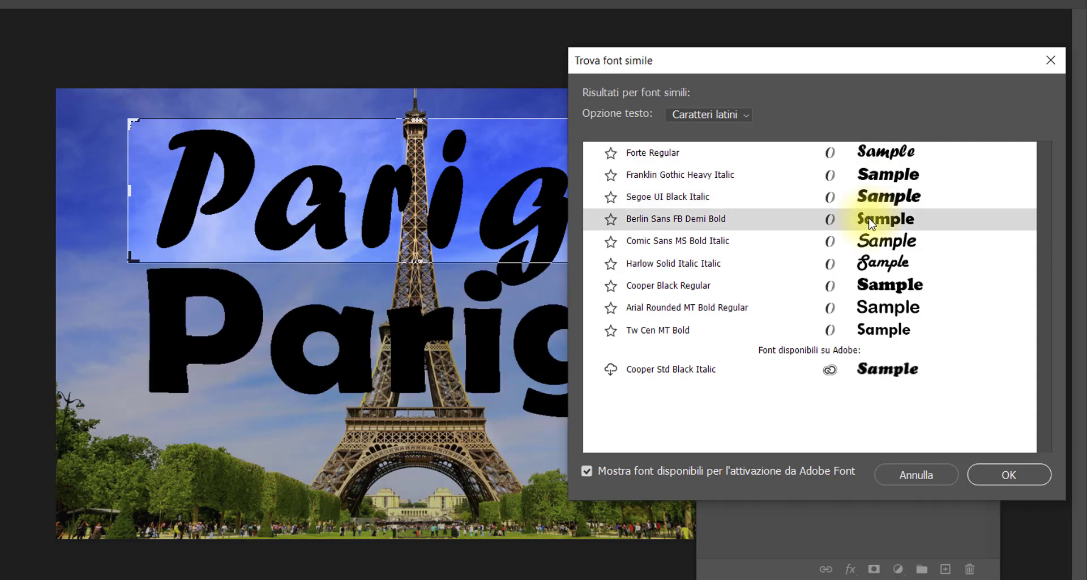
pyautogui.click(868, 263)
pyautogui.click(879, 290)
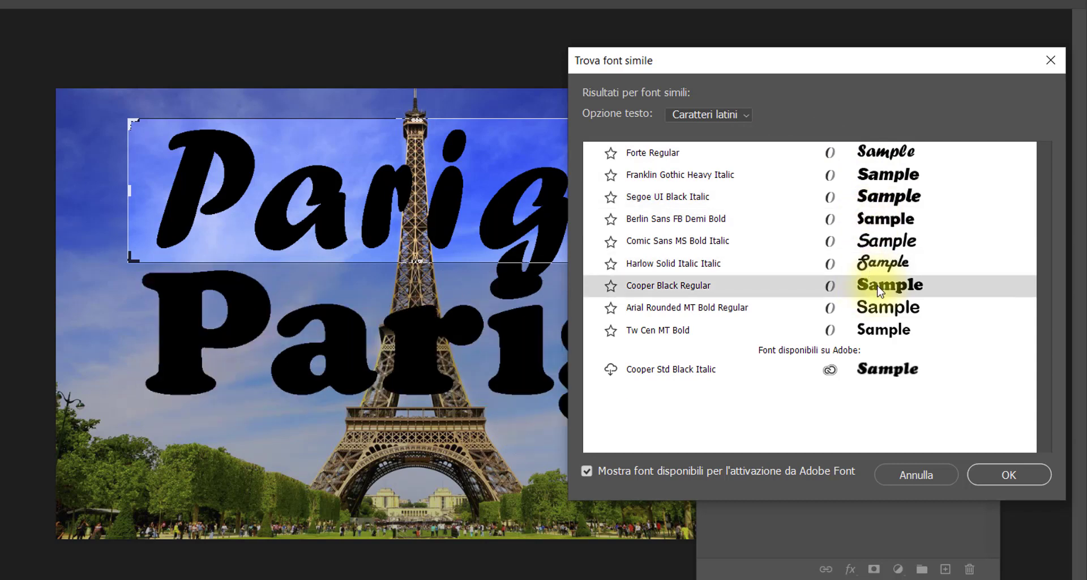
pyautogui.click(870, 157)
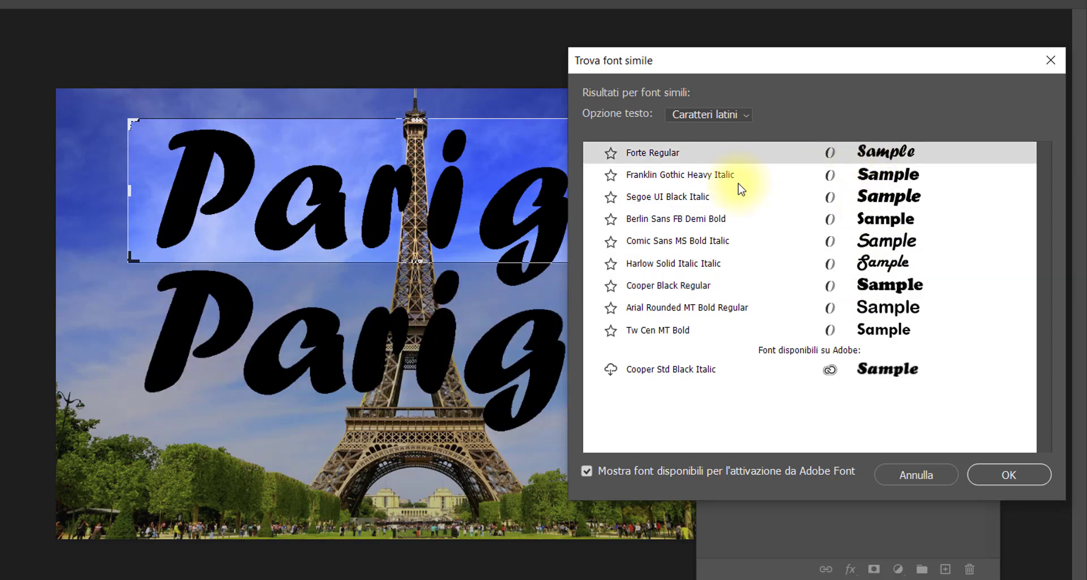